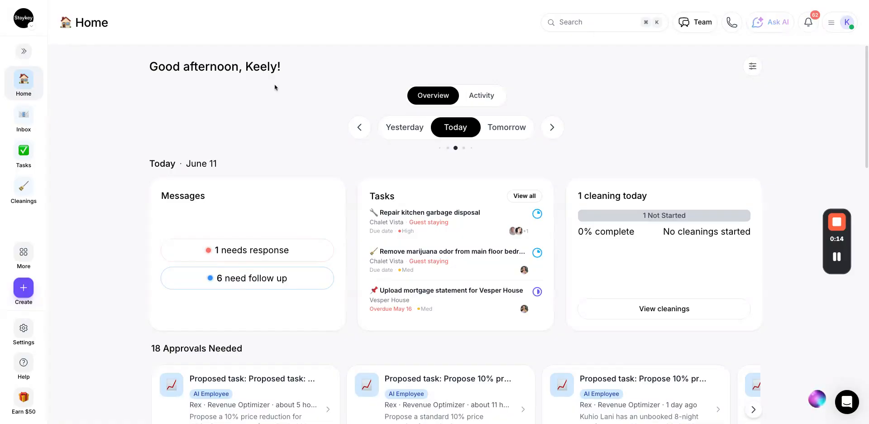
- Open the Tasks page and examine the available ways to create a new task
{"action": "left_click", "coordinate": [25, 151]}
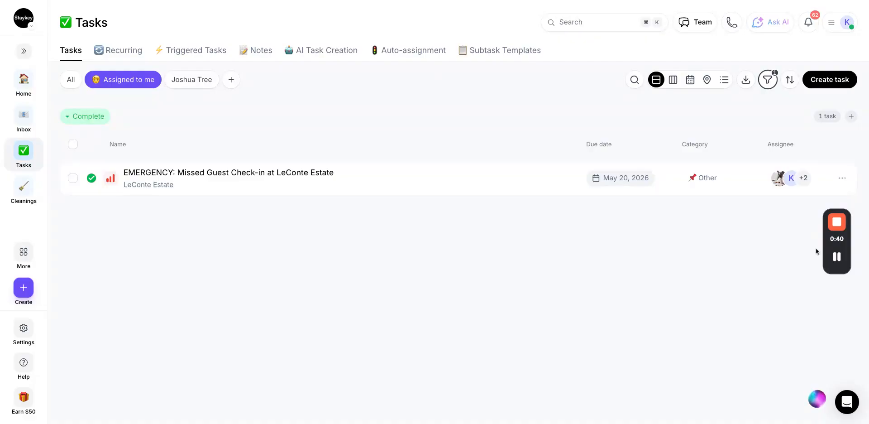
{"action": "mouse_move", "coordinate": [836, 257]}
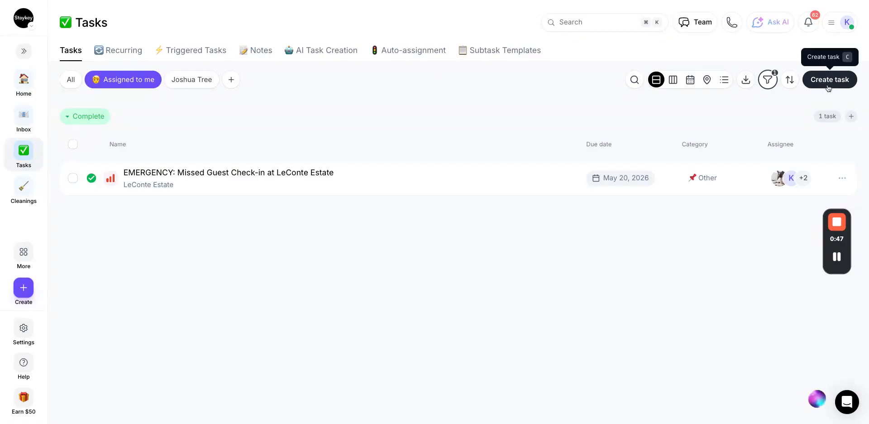
{"action": "left_click", "coordinate": [23, 287]}
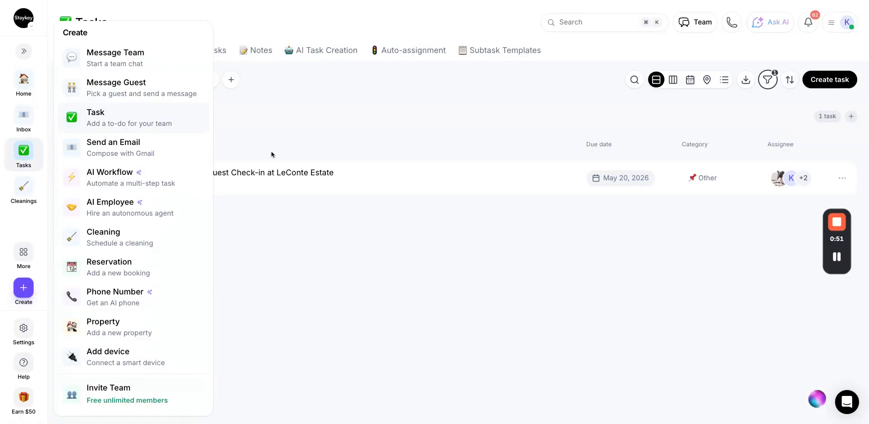
{"action": "left_click", "coordinate": [563, 327]}
{"action": "left_click", "coordinate": [838, 86]}
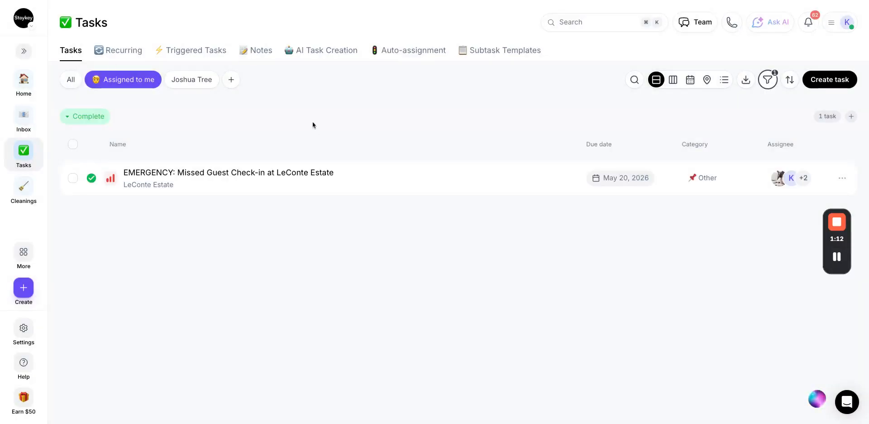
- Look through the assigned tasks in the week, calendar, map and dated list views
{"action": "left_click", "coordinate": [673, 81]}
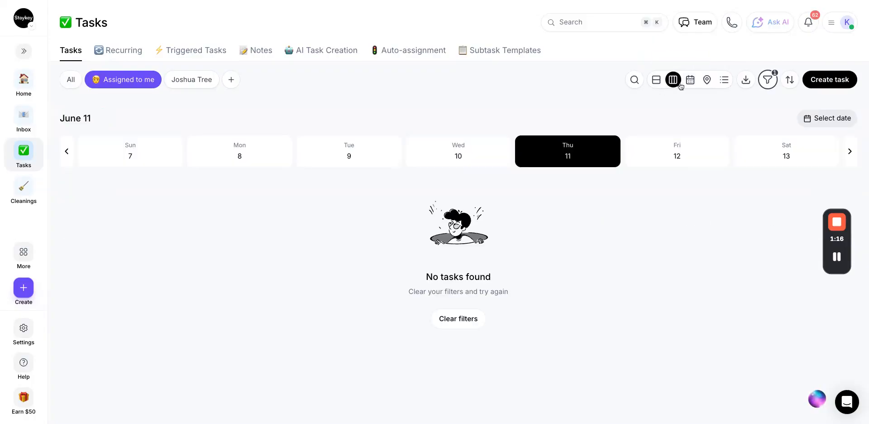
{"action": "left_click", "coordinate": [690, 80]}
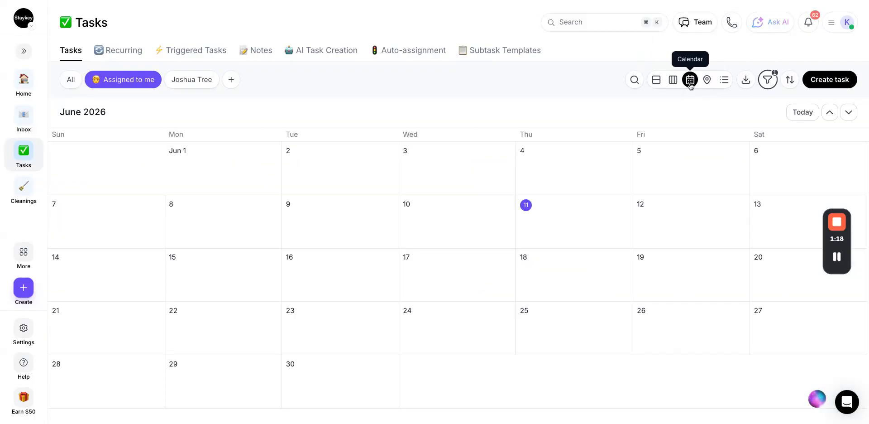
{"action": "left_click", "coordinate": [707, 82]}
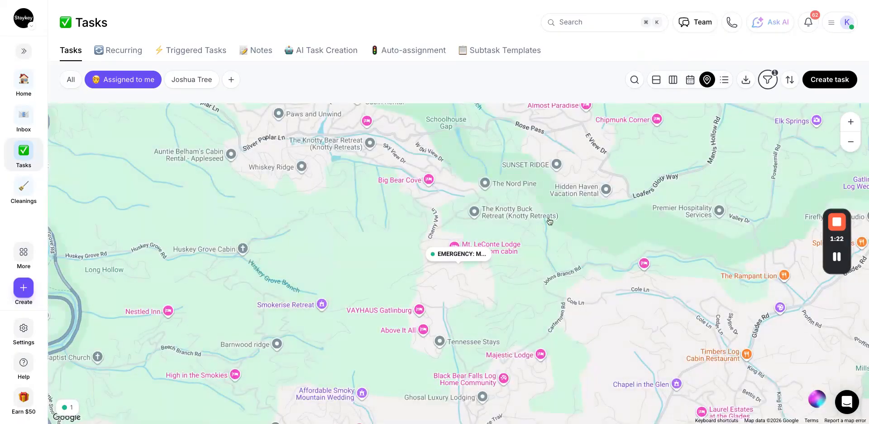
{"action": "left_click", "coordinate": [724, 81]}
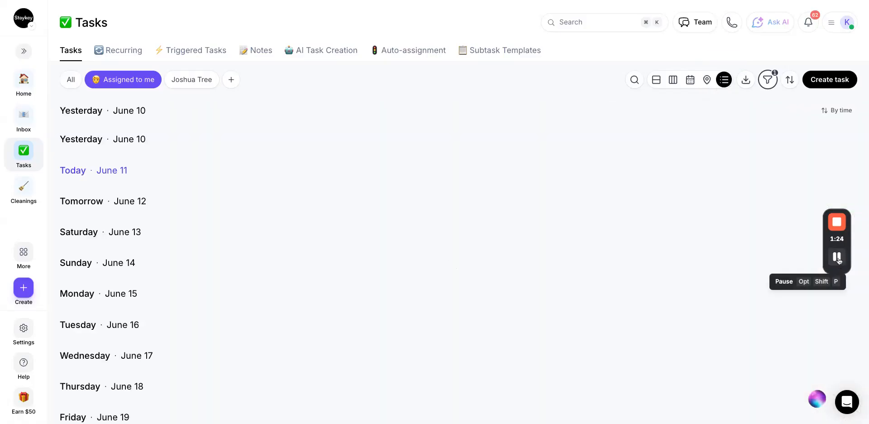
- Examine the task filter options, including those under Reservation phase, and the task export options
{"action": "left_click", "coordinate": [768, 80]}
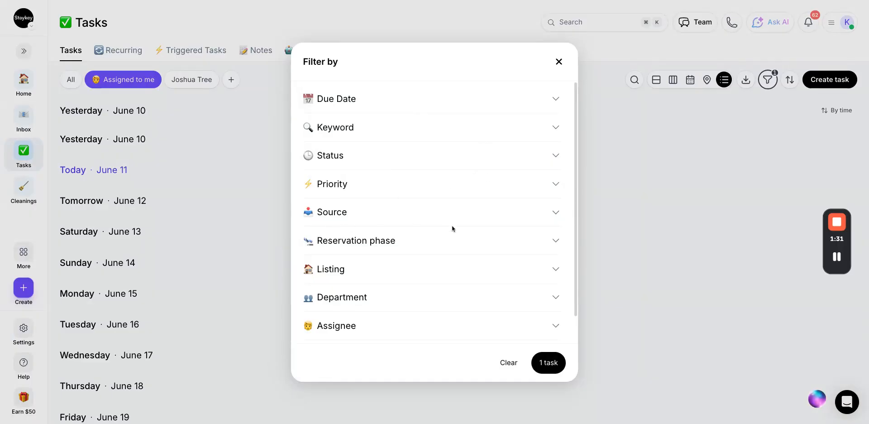
{"action": "left_click", "coordinate": [455, 239]}
{"action": "scroll", "coordinate": [455, 238], "scroll_direction": "down", "scroll_amount": 2}
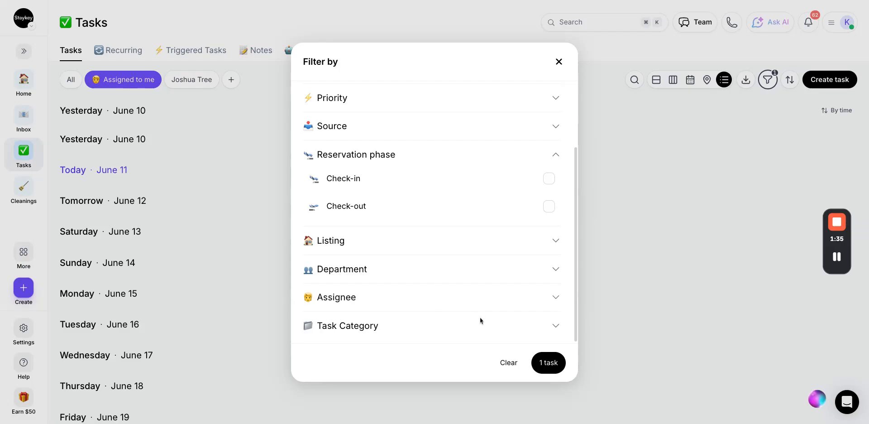
{"action": "mouse_move", "coordinate": [837, 257]}
{"action": "key", "text": "Escape"}
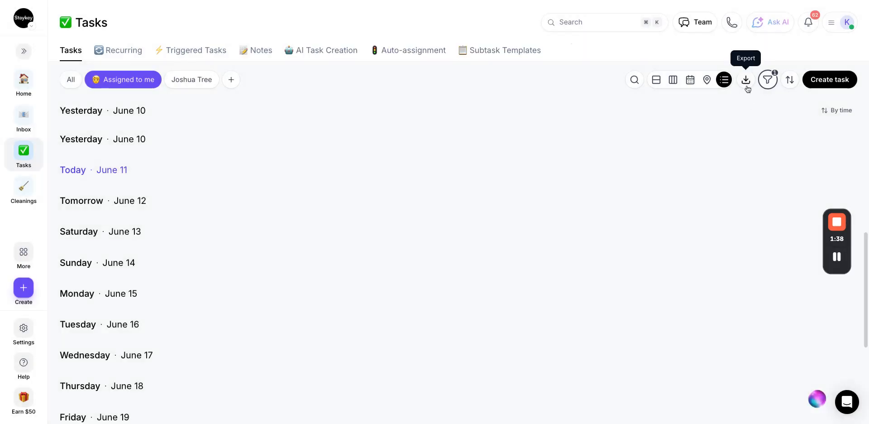
{"action": "left_click", "coordinate": [746, 82]}
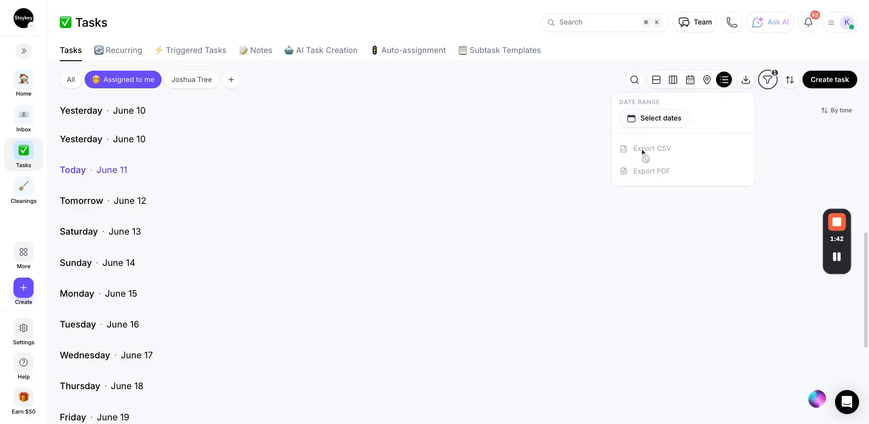
{"action": "left_click", "coordinate": [837, 257]}
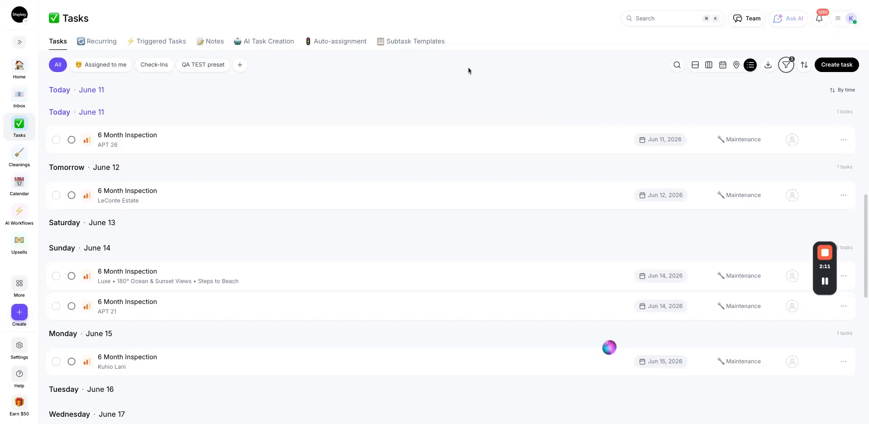
- Open the subtask templates and examine the items of the 6 Month Inspection template and their image options
{"action": "left_click", "coordinate": [413, 44]}
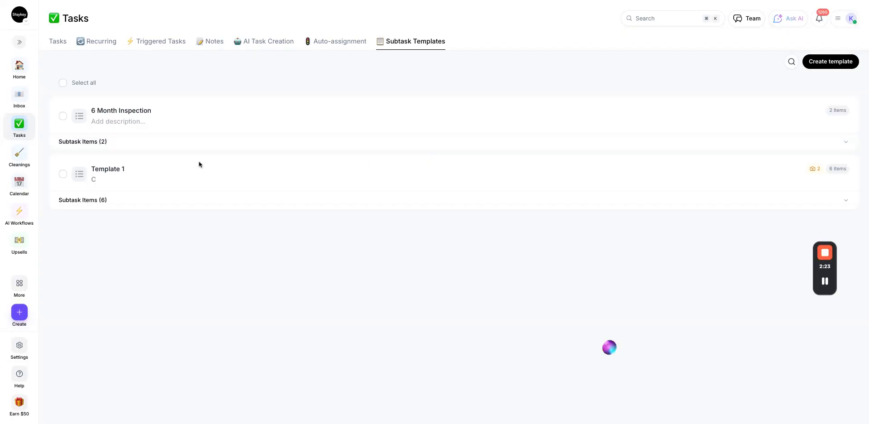
{"action": "left_click", "coordinate": [151, 148]}
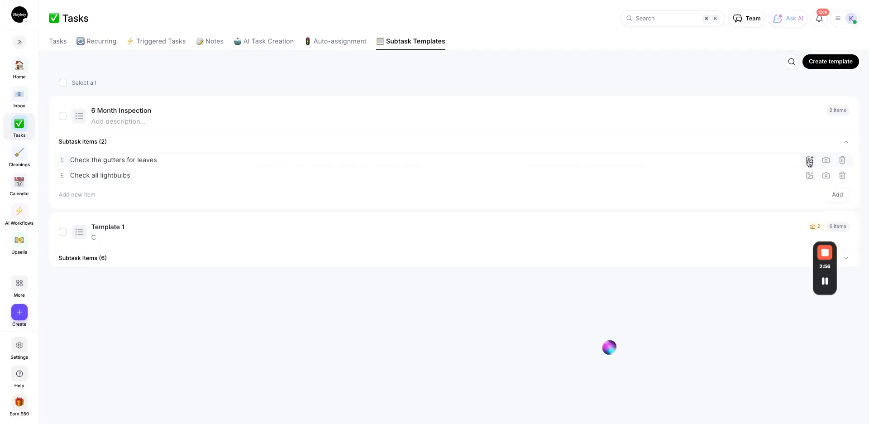
{"action": "left_click", "coordinate": [809, 162]}
- Draft a triggered task for property 42 & 48, view its importable templates, and base the due date offset on check-in
{"action": "left_click", "coordinate": [144, 47]}
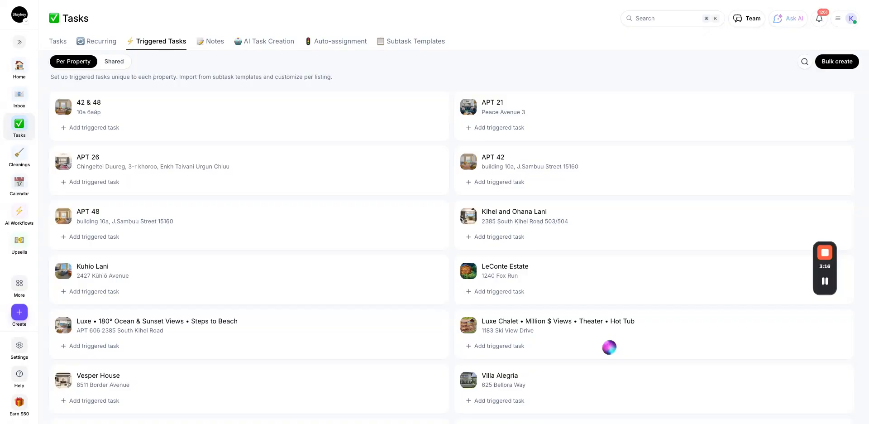
{"action": "left_click", "coordinate": [104, 42]}
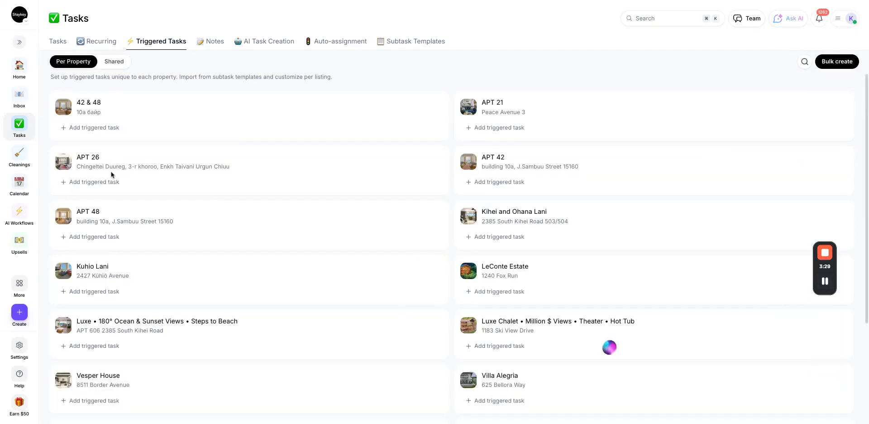
{"action": "left_click", "coordinate": [85, 128]}
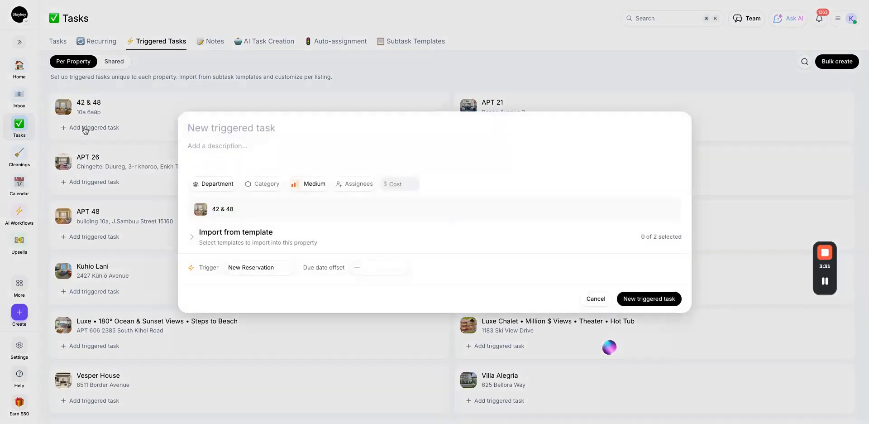
{"action": "left_click", "coordinate": [265, 235]}
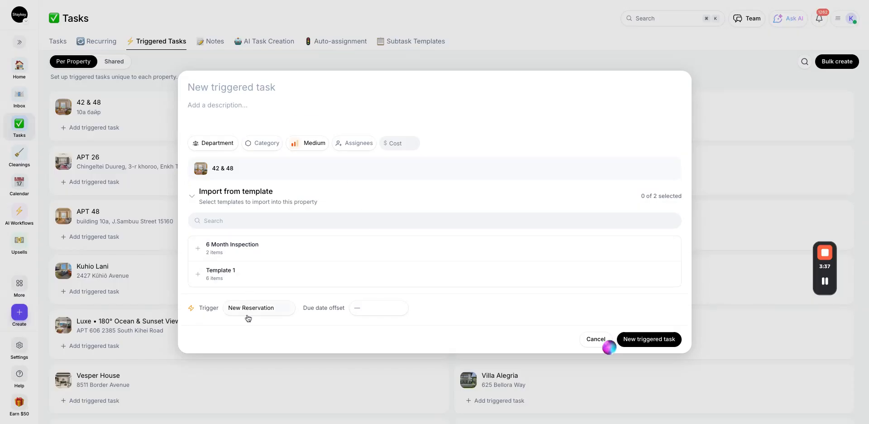
{"action": "left_click", "coordinate": [361, 312]}
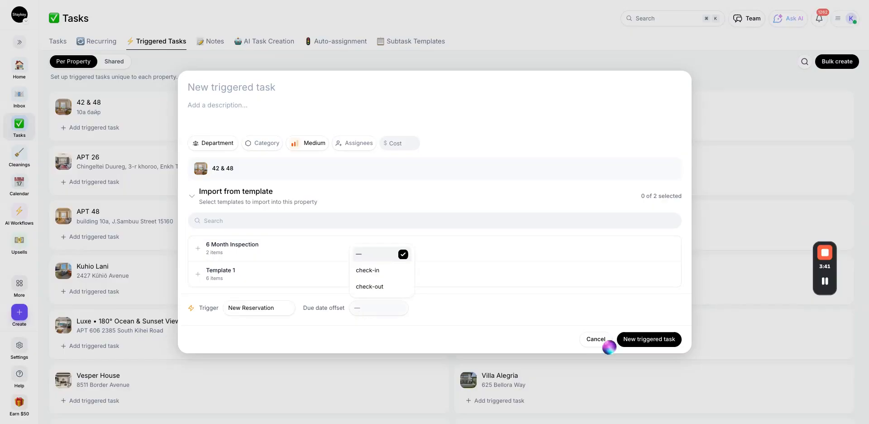
{"action": "left_click", "coordinate": [367, 272]}
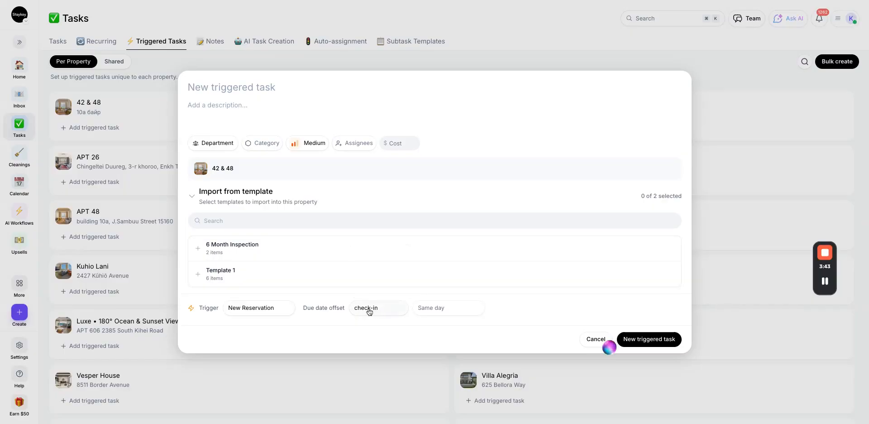
{"action": "left_click", "coordinate": [425, 314]}
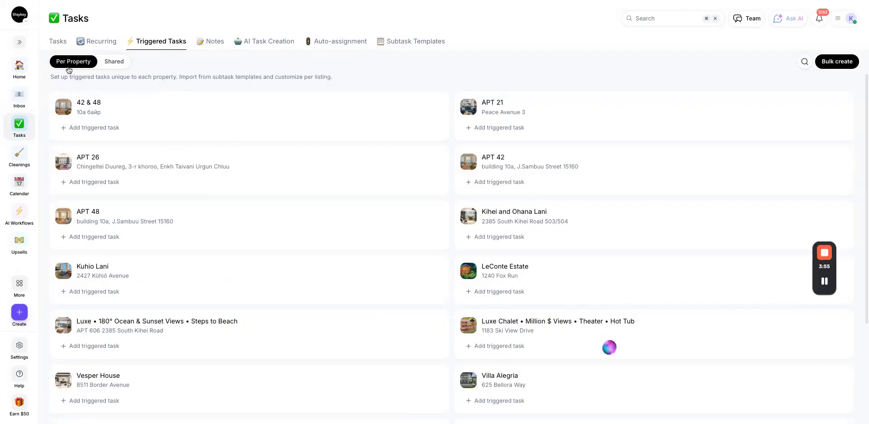
- View the shared triggered tasks, and examine the settings of the Clean gutter recurring task without changing them
{"action": "left_click", "coordinate": [114, 66]}
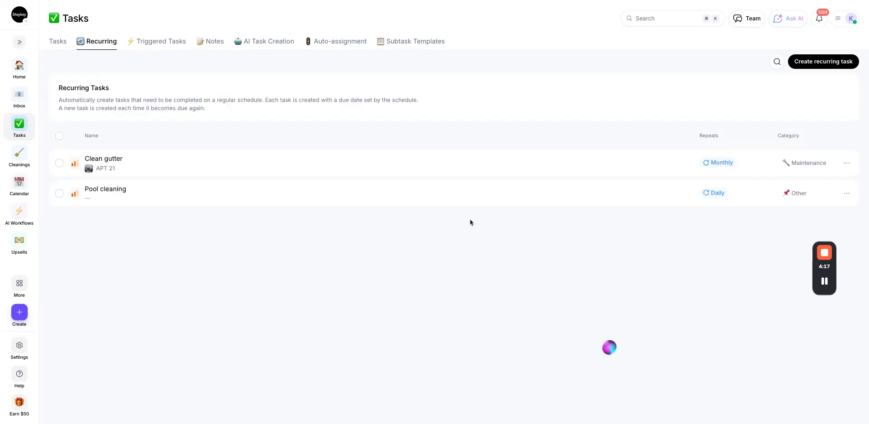
{"action": "left_click", "coordinate": [371, 160]}
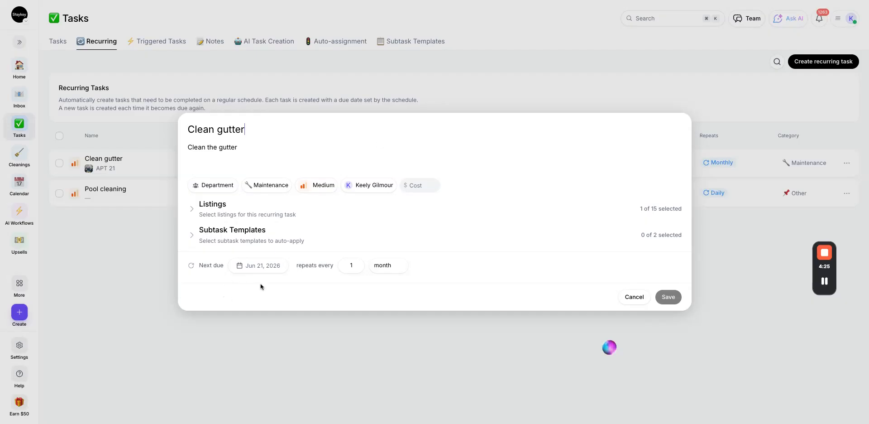
{"action": "left_click", "coordinate": [634, 297]}
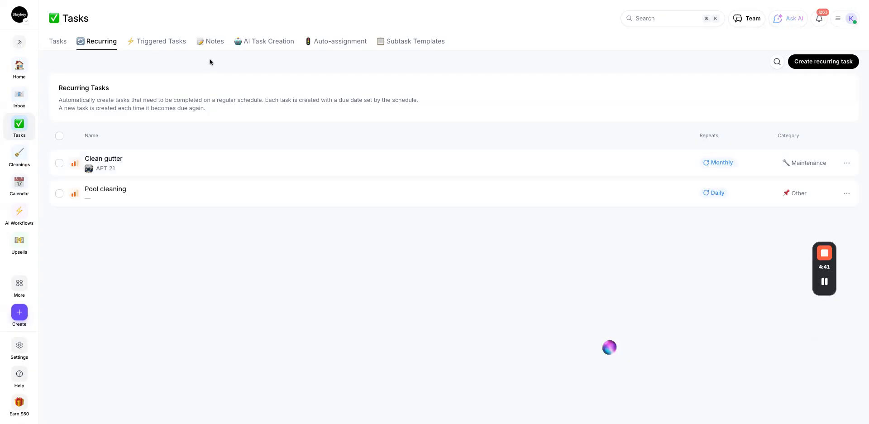
- Open the auto-assignment rules and examine the new rule form for Guest Requests, including its assignee and property choices
{"action": "left_click", "coordinate": [336, 41]}
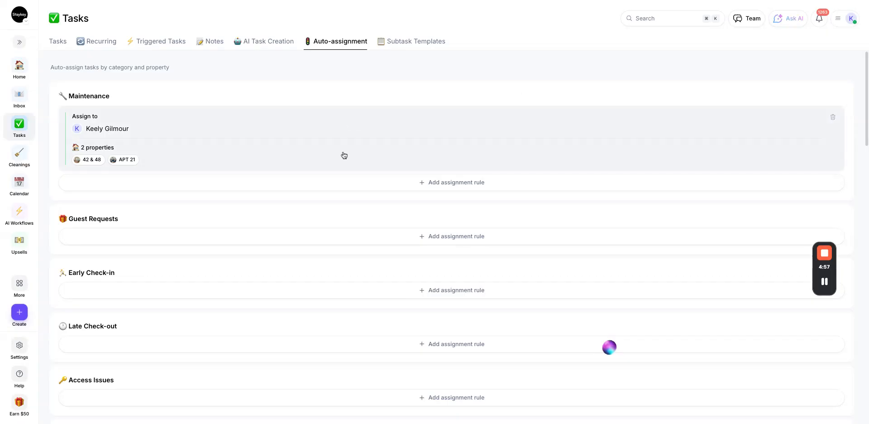
{"action": "left_click", "coordinate": [301, 239]}
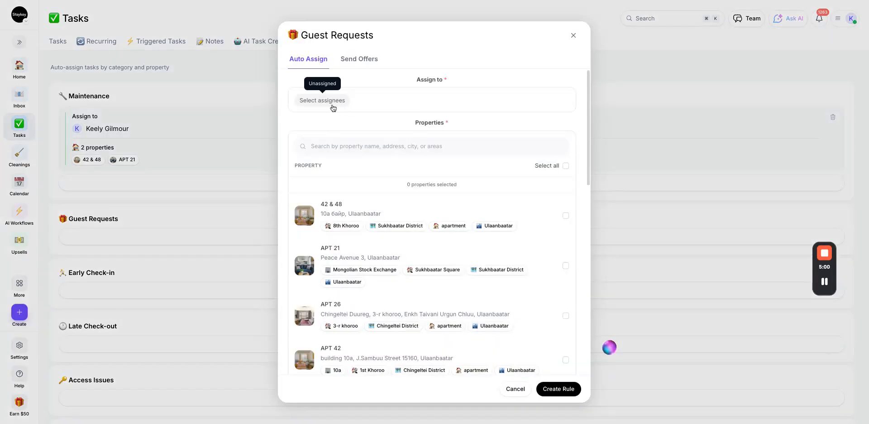
{"action": "scroll", "coordinate": [409, 198], "scroll_direction": "down", "scroll_amount": 3}
{"action": "scroll", "coordinate": [410, 198], "scroll_direction": "down", "scroll_amount": 5}
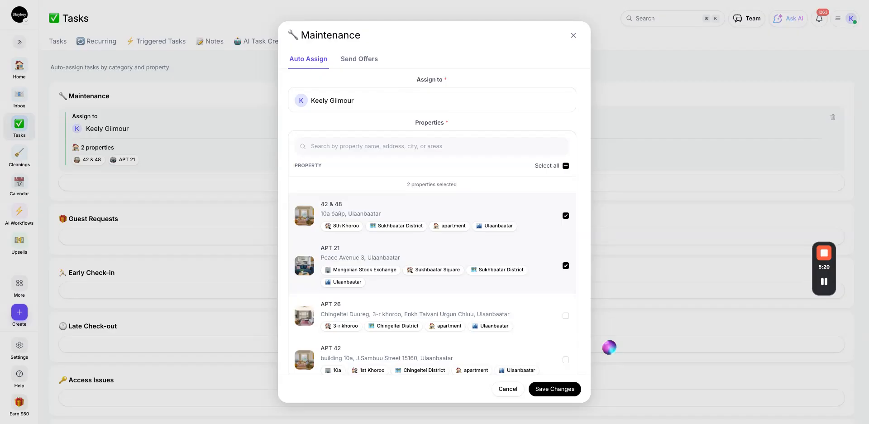
- Examine the Send Offers options of the Maintenance assignment rule, close it unchanged, and view the AI task creation settings
{"action": "left_click", "coordinate": [359, 59]}
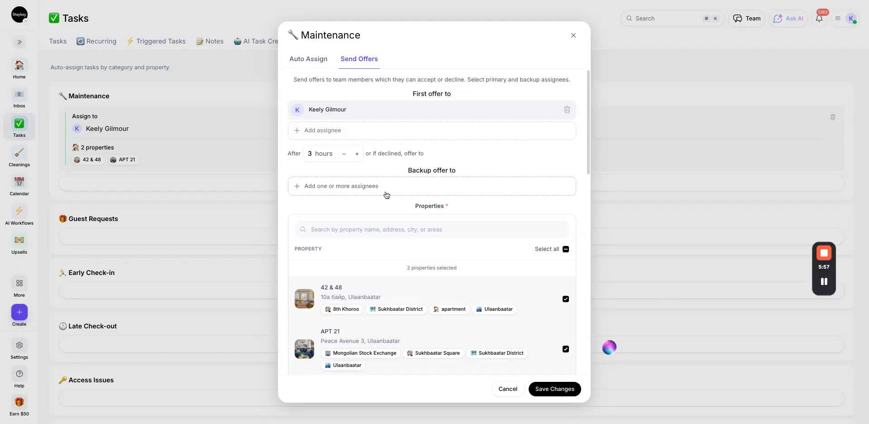
{"action": "mouse_move", "coordinate": [825, 283]}
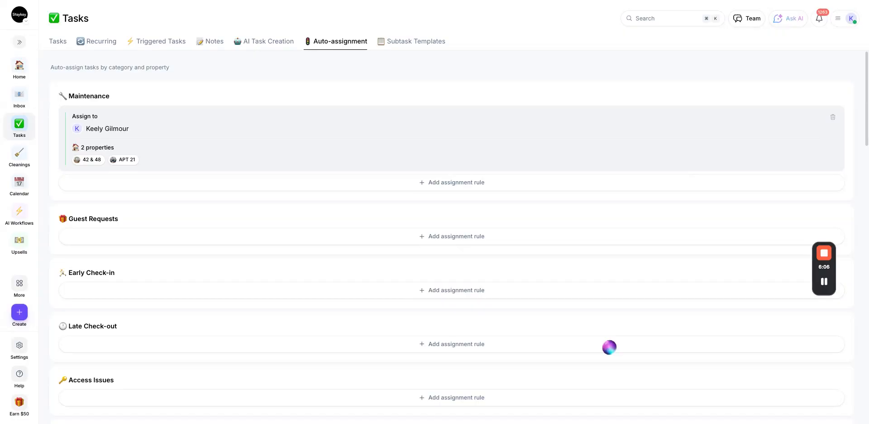
{"action": "left_click", "coordinate": [275, 42]}
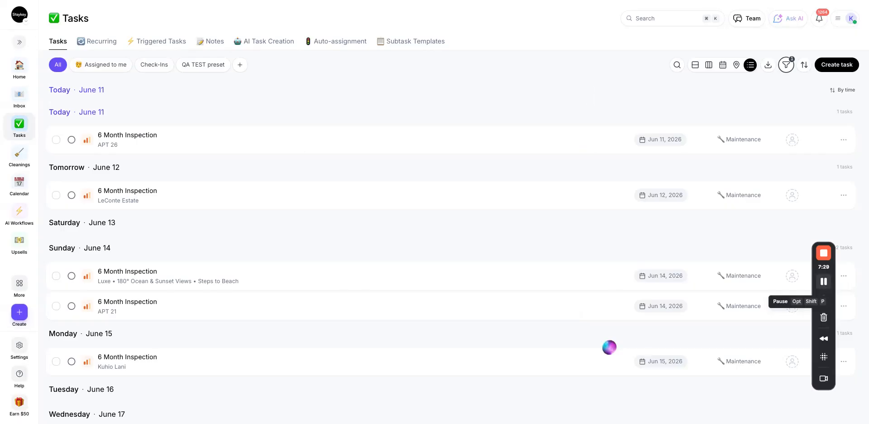
- Review the details and activities of APT 26's 6 Month Inspection task due June 11, including its sharing option
{"action": "left_click", "coordinate": [347, 146]}
{"action": "scroll", "coordinate": [347, 145], "scroll_direction": "down", "scroll_amount": 3}
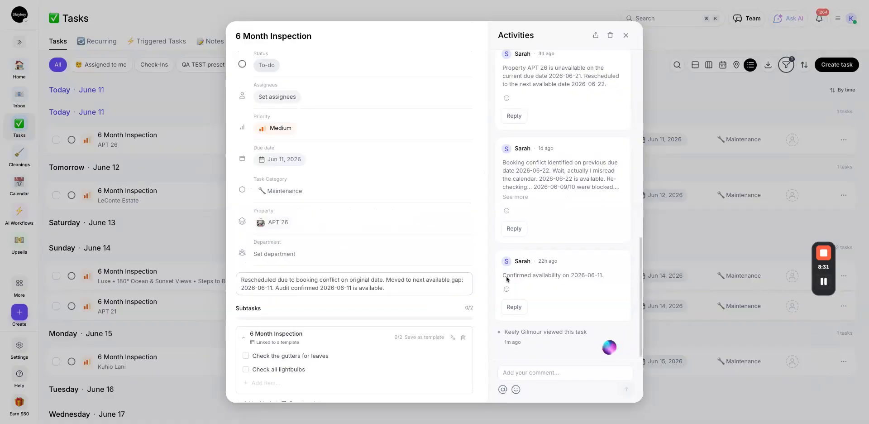
{"action": "left_click", "coordinate": [596, 35]}
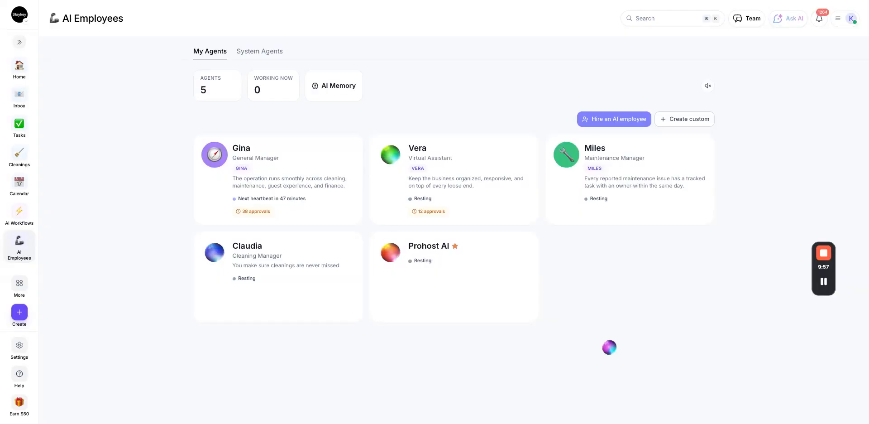
- Return from AI Employees to Tasks, and view the subtask templates and the notes kept for each property
{"action": "mouse_move", "coordinate": [827, 286]}
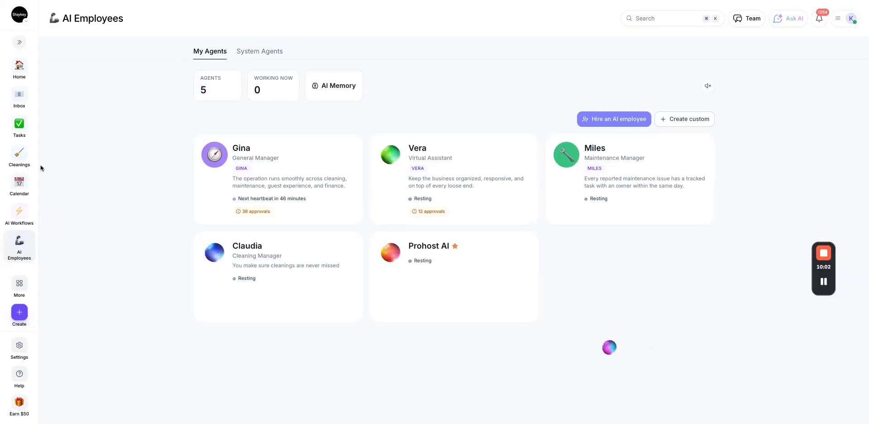
{"action": "left_click", "coordinate": [19, 127]}
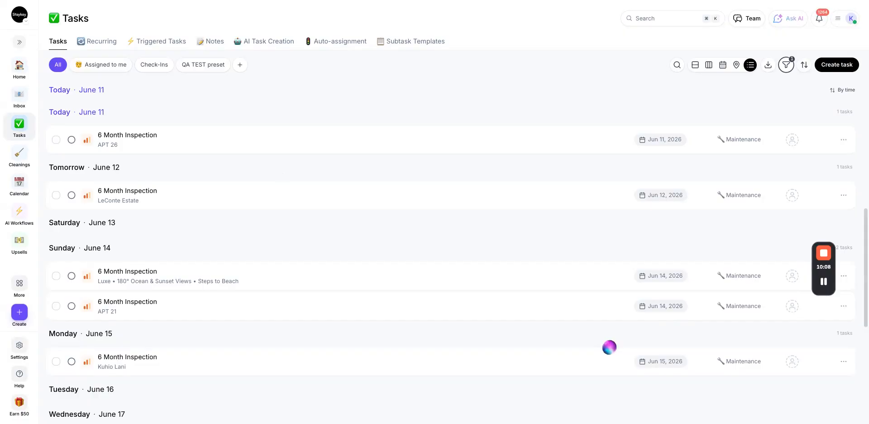
{"action": "left_click", "coordinate": [437, 41]}
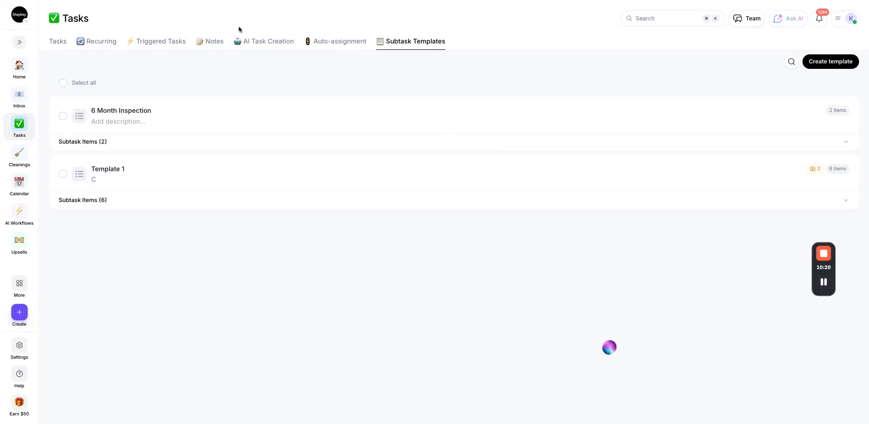
{"action": "left_click", "coordinate": [215, 46]}
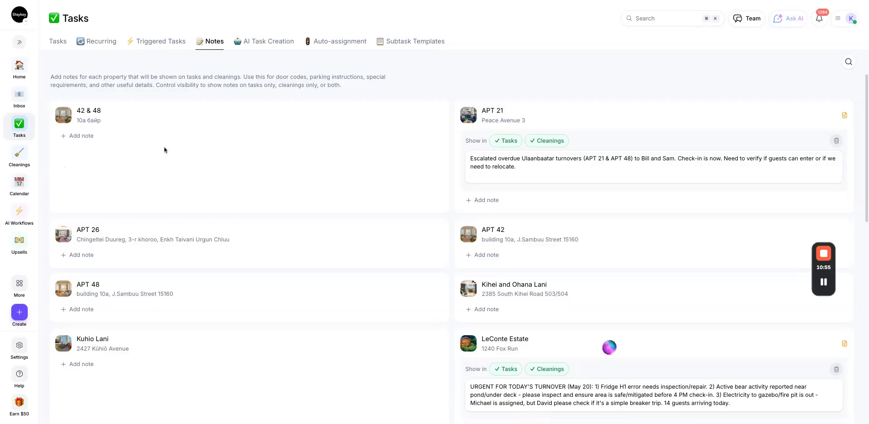
{"action": "mouse_move", "coordinate": [823, 281]}
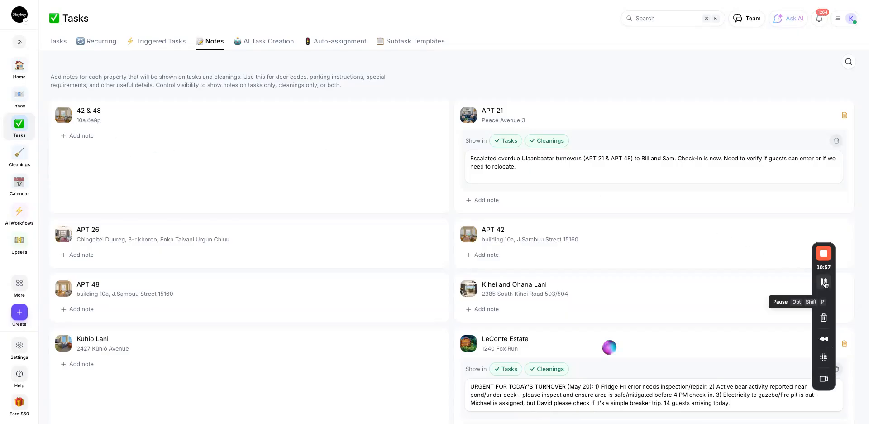